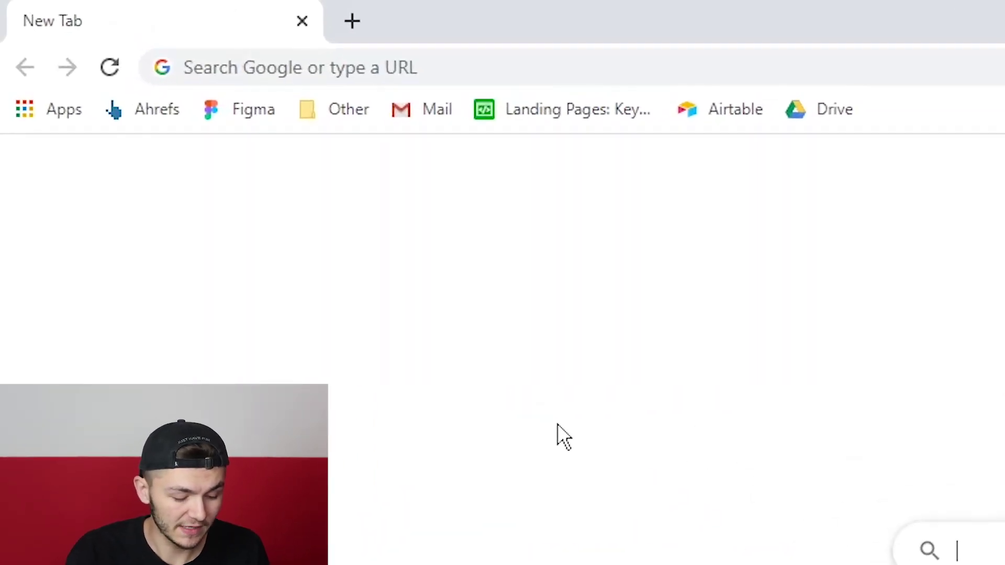
# Search Google for 'veed' and open the VEED website from the results.
pyautogui.write('veed')
pyautogui.press('Return')
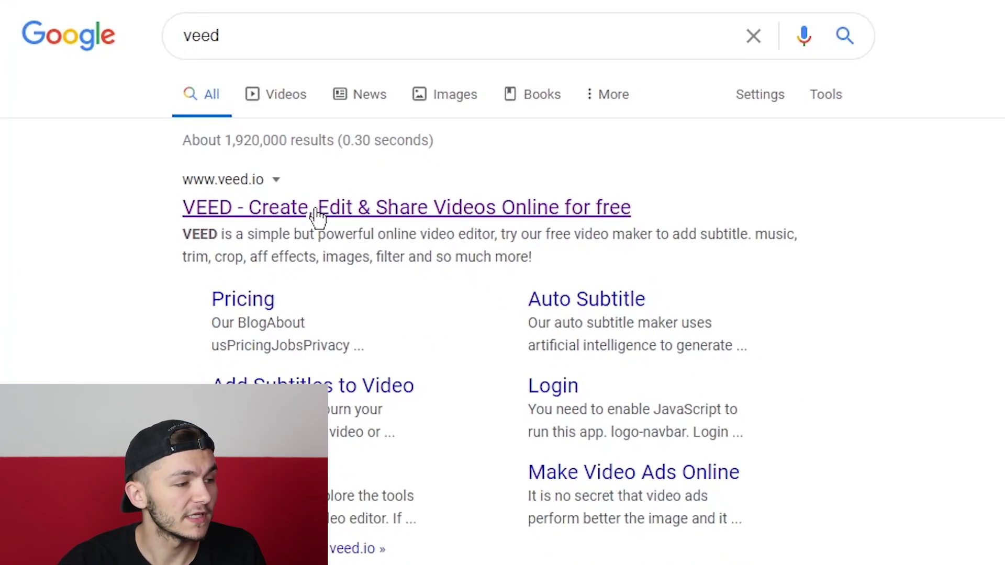
pyautogui.click(318, 214)
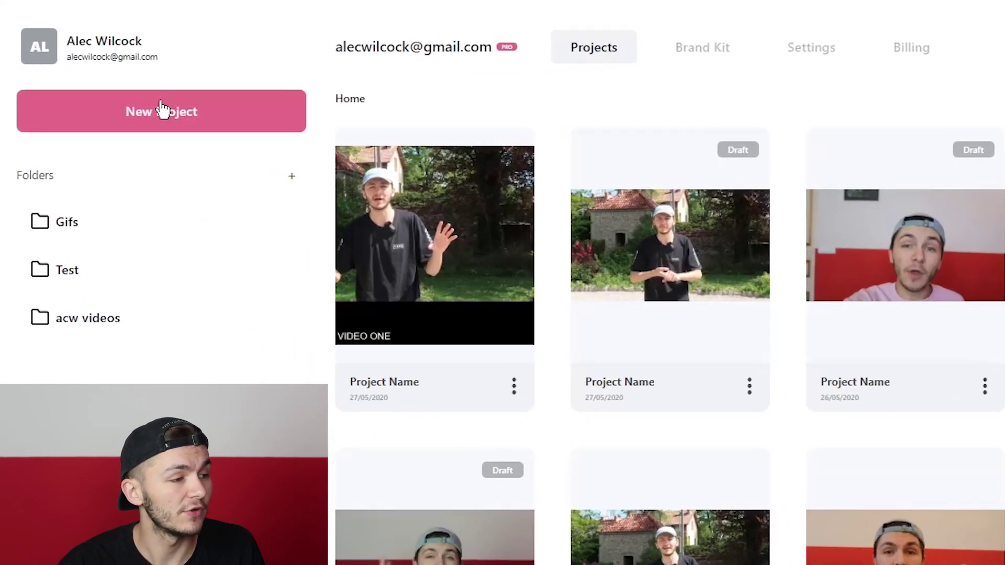
# Start a new video project from the VEED dashboard.
pyautogui.click(137, 108)
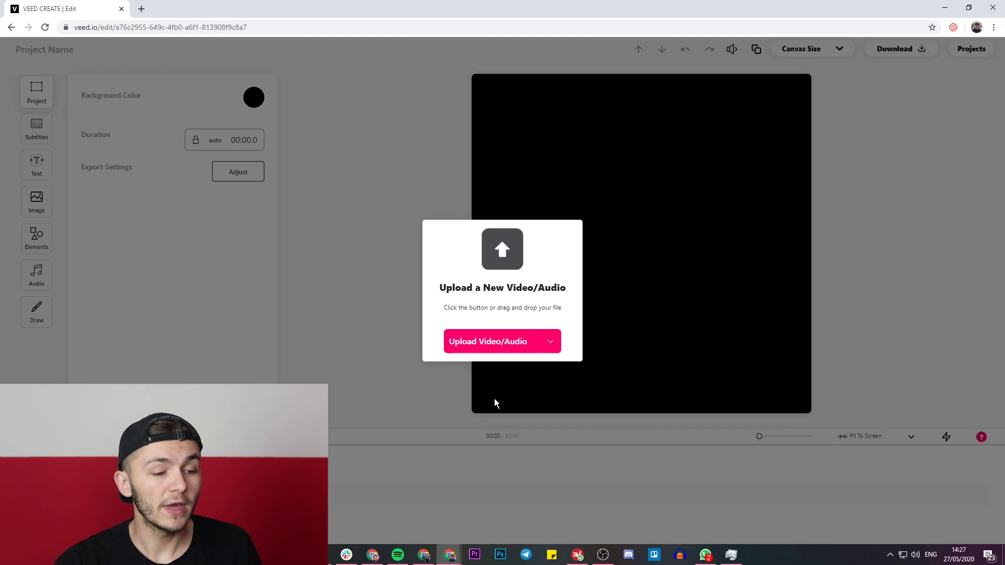
# Upload Outside Test Video.mp4 from Test videos > 1. Outside into the project.
pyautogui.click(483, 341)
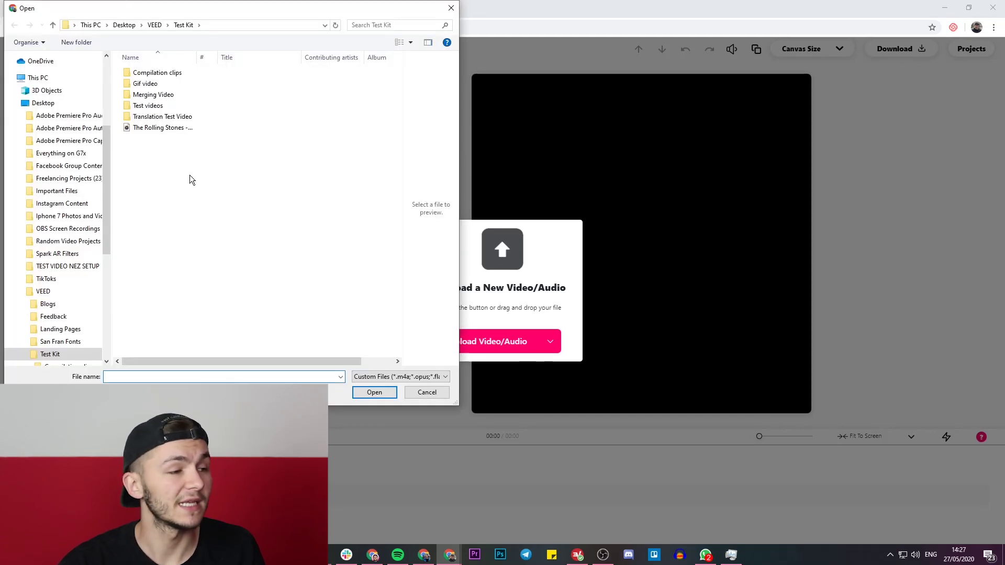
pyautogui.doubleClick(149, 106)
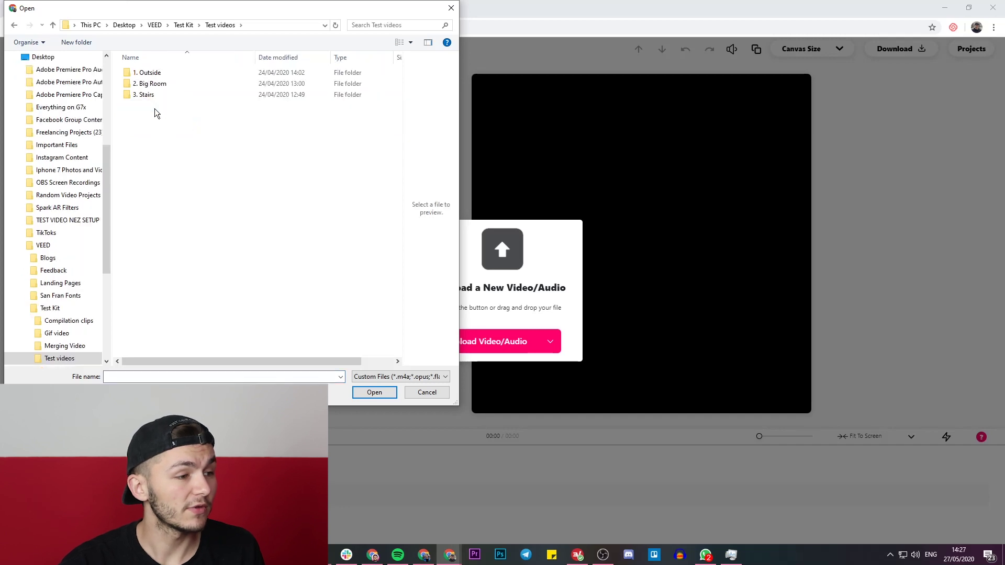
pyautogui.doubleClick(155, 73)
pyautogui.click(163, 127)
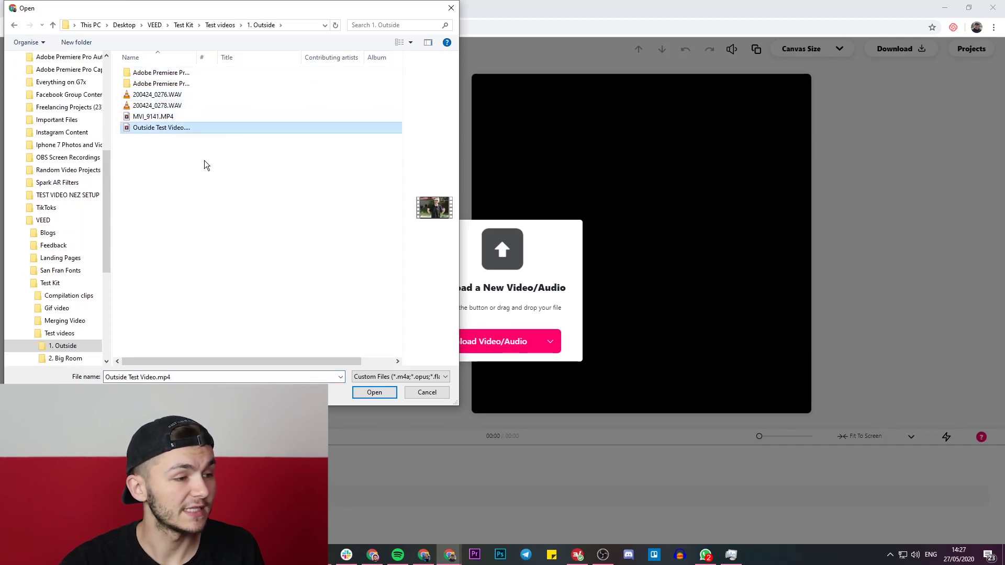
pyautogui.click(373, 392)
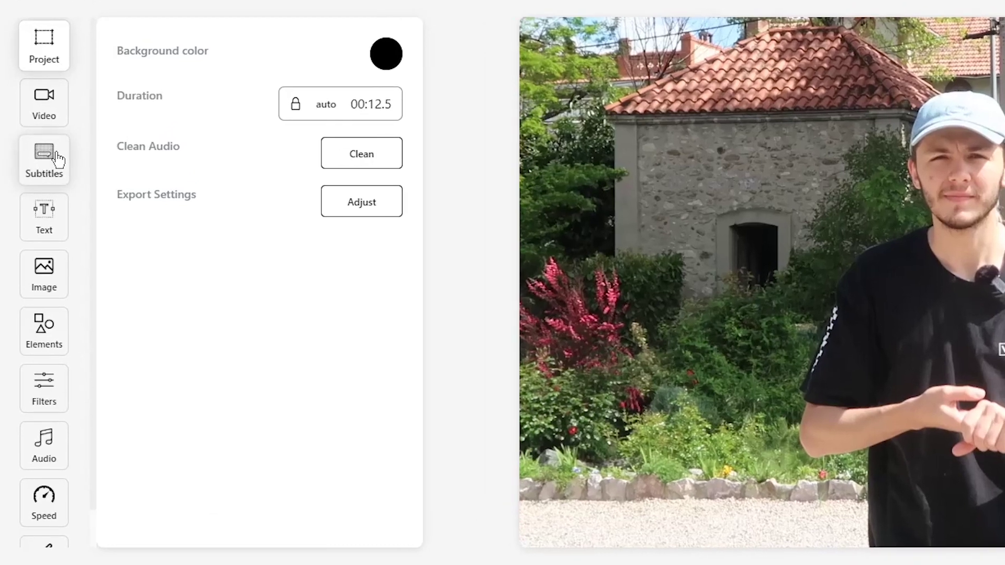
# Choose Auto Subtitles in English (United States), preview the clip, then start generating subtitles.
pyautogui.click(59, 159)
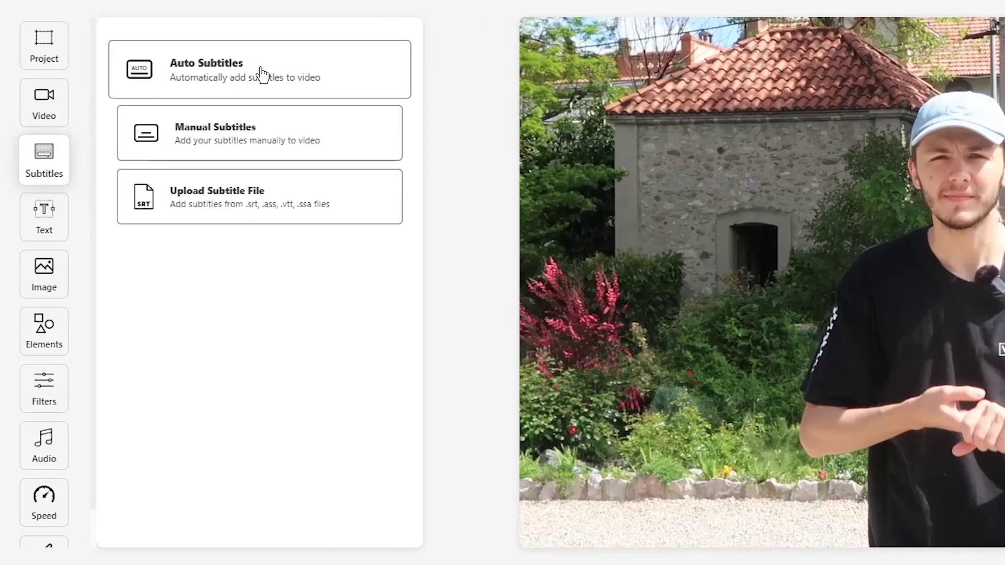
pyautogui.click(337, 66)
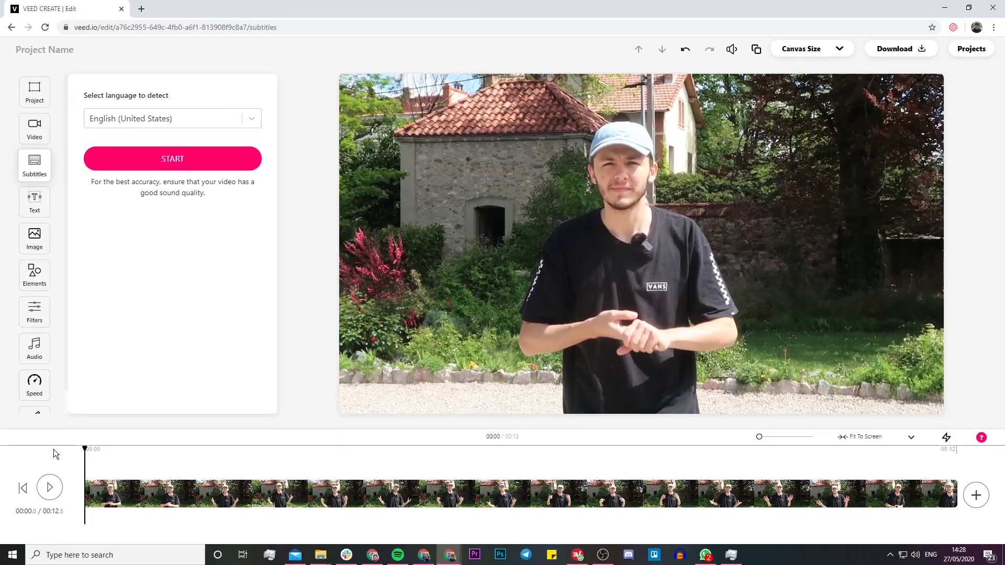
pyautogui.click(51, 487)
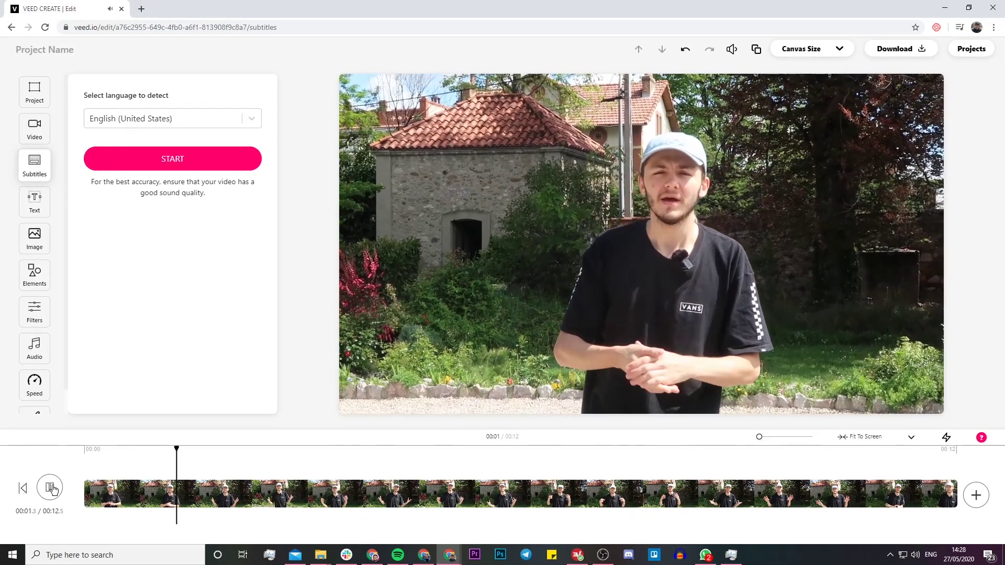
pyautogui.click(56, 485)
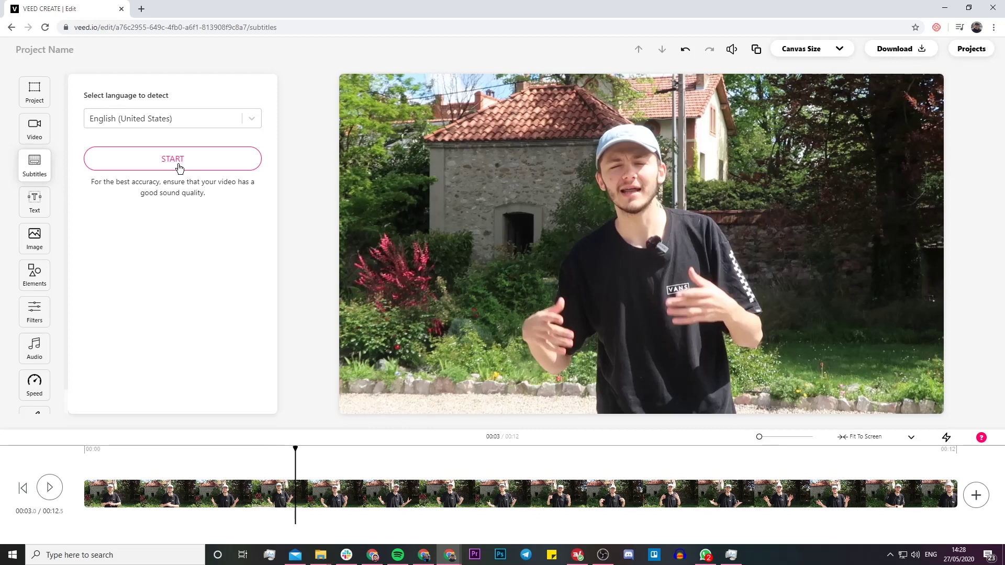
pyautogui.click(149, 160)
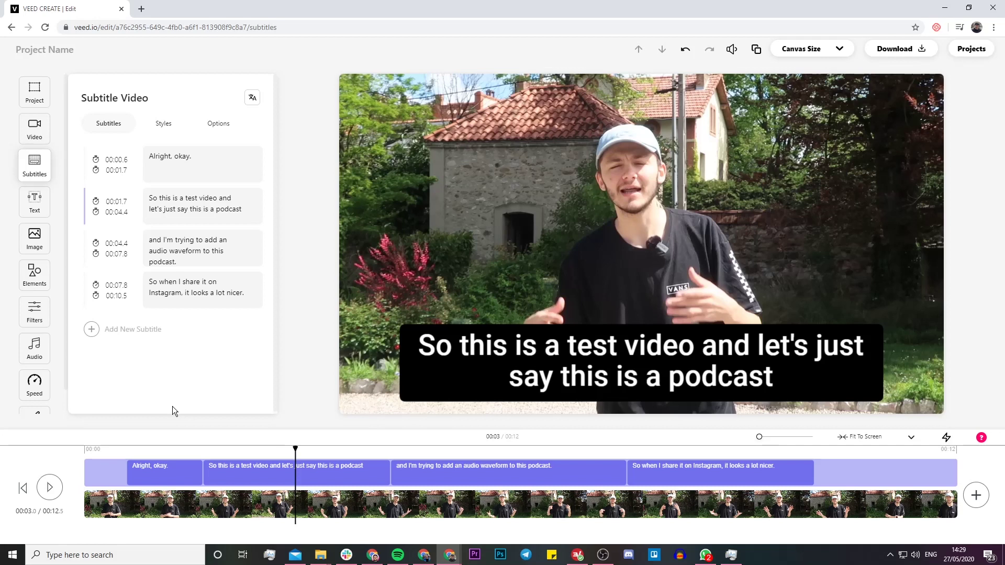
# Rewind to the start and play the clip to check the four generated captions.
pyautogui.click(88, 450)
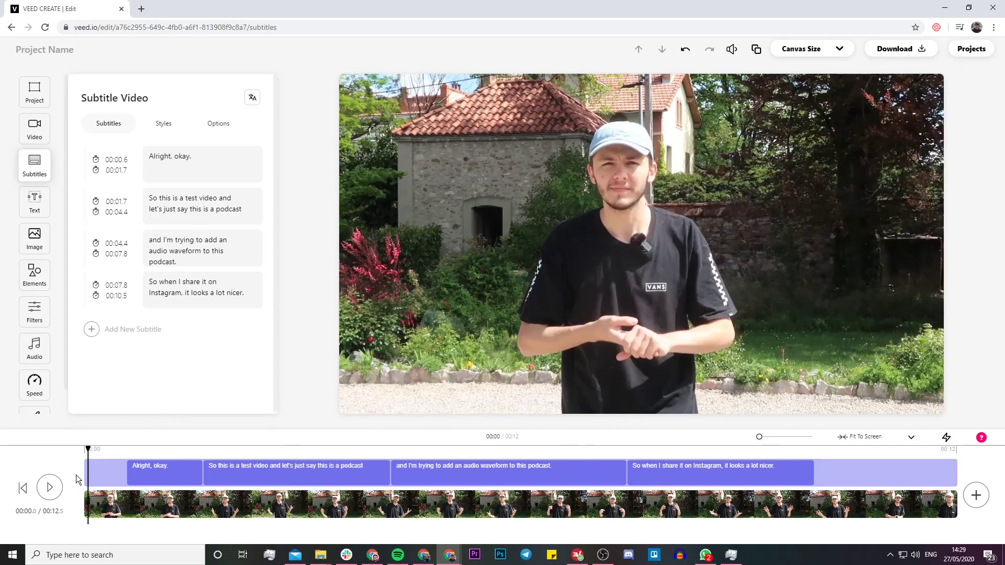
pyautogui.click(51, 488)
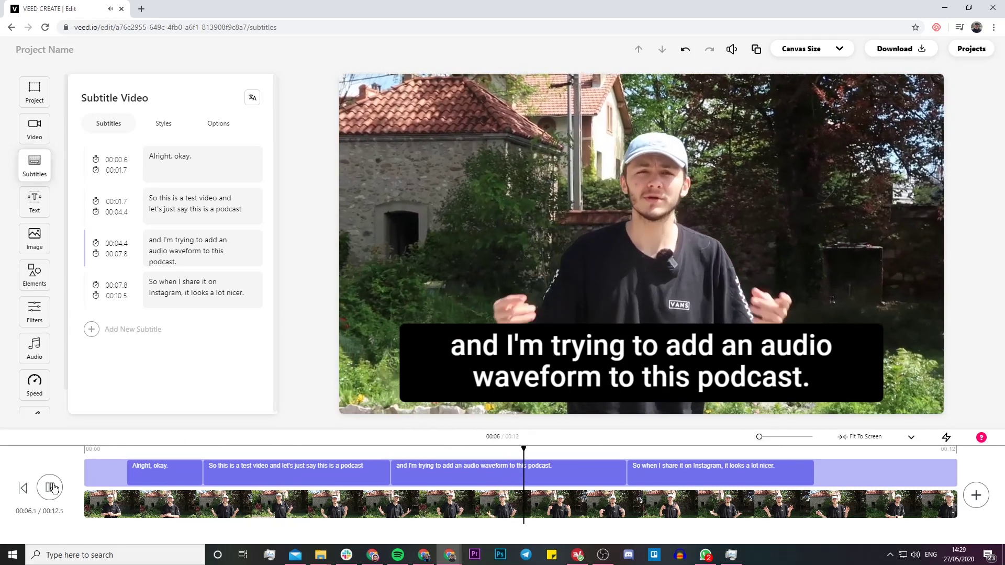
pyautogui.click(52, 487)
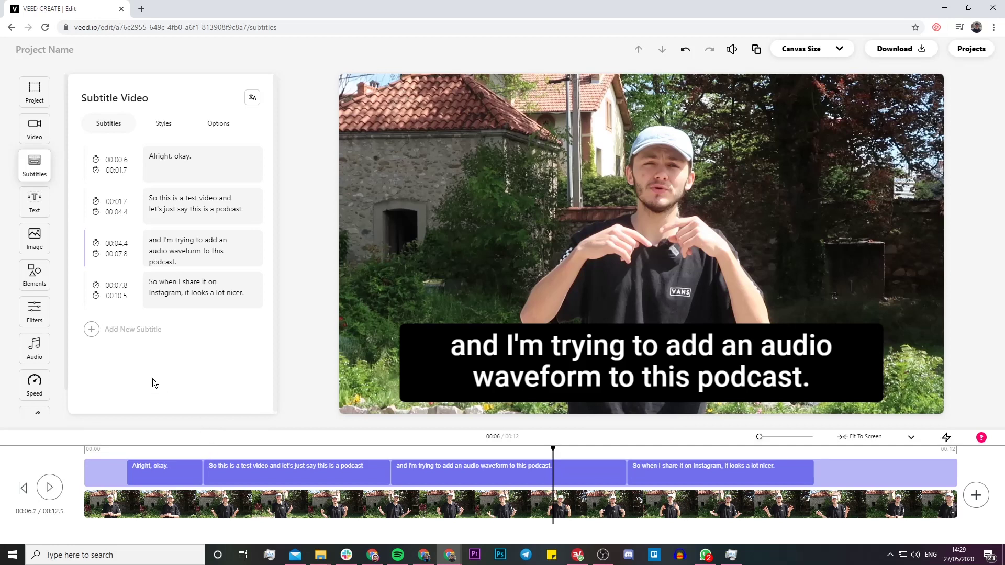
# Delete 'Alright, ' from the first caption and move its start from 00:00.6 to 00:00.1.
pyautogui.click(175, 156)
pyautogui.press('BackSpace')
pyautogui.press('BackSpace')
pyautogui.press('BackSpace')
pyautogui.press('BackSpace')
pyautogui.press('BackSpace')
pyautogui.press('BackSpace')
pyautogui.press('BackSpace')
pyautogui.press('BackSpace')
pyautogui.press('BackSpace')
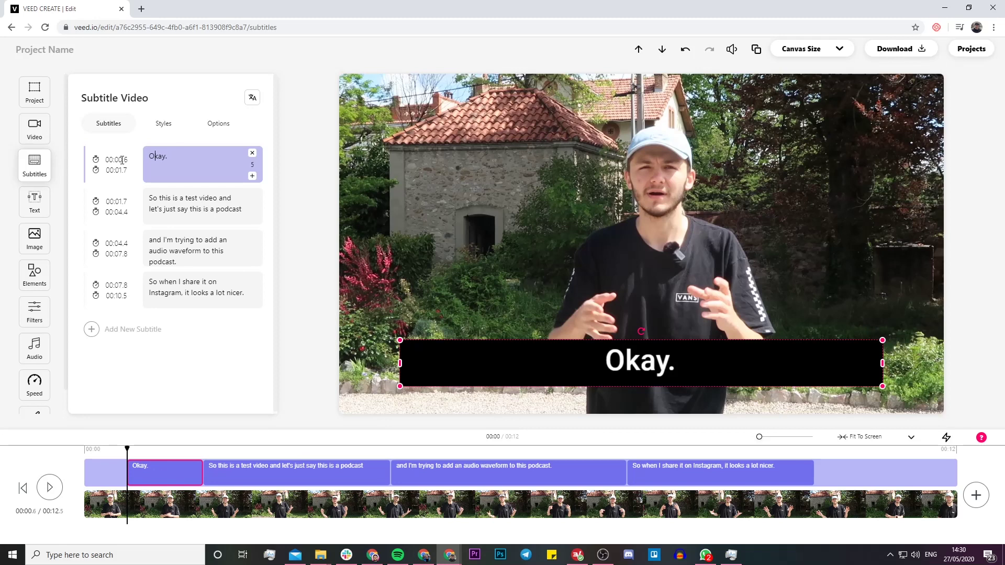
pyautogui.click(99, 449)
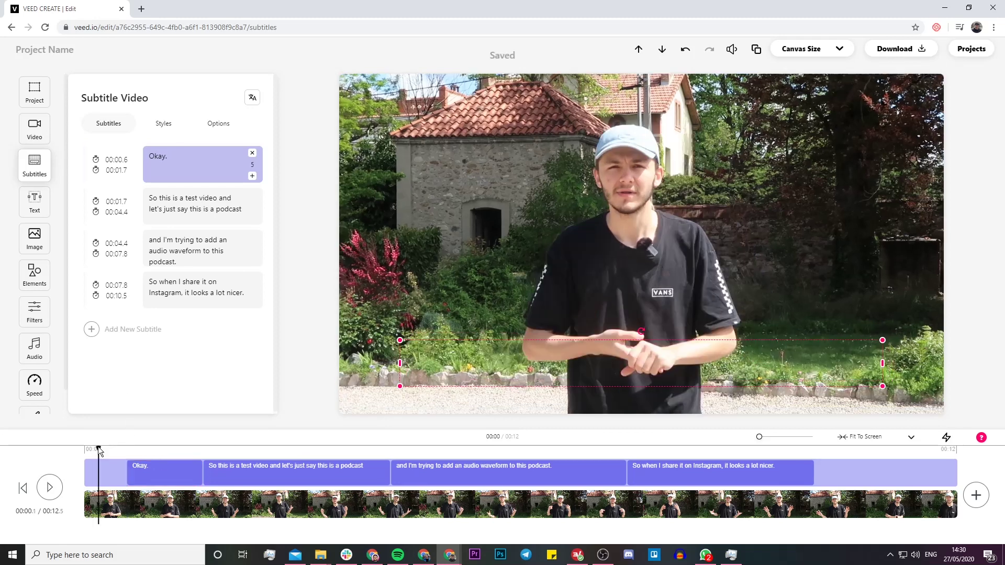
pyautogui.click(96, 159)
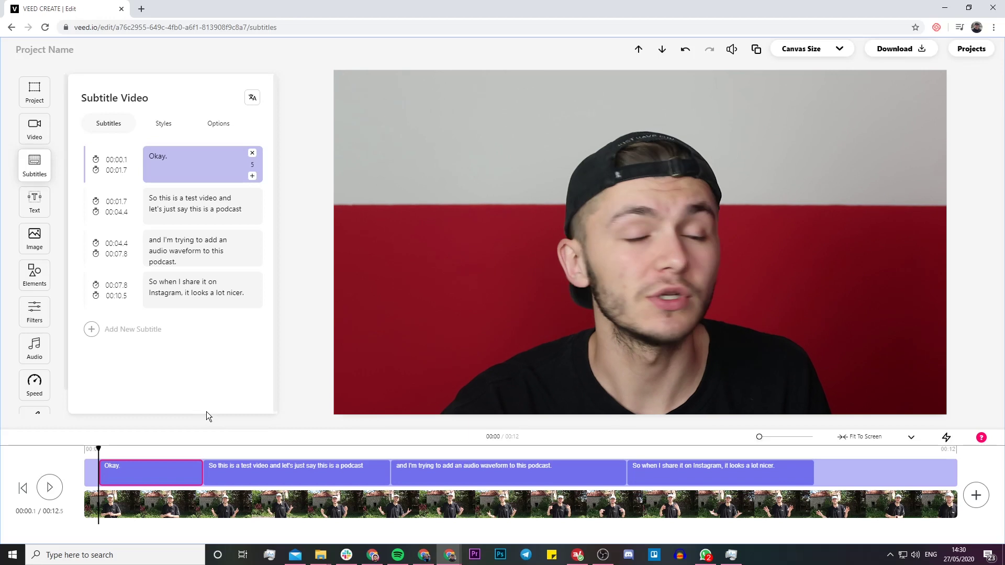
# Export the subtitles with Download .txt and reveal subtitles.zip in the Downloads folder.
pyautogui.click(218, 125)
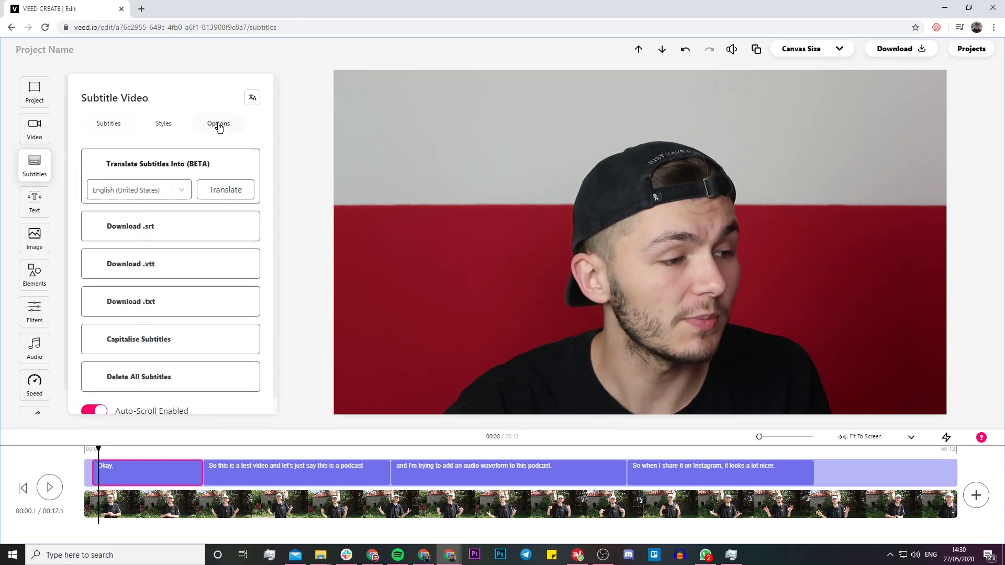
pyautogui.click(131, 302)
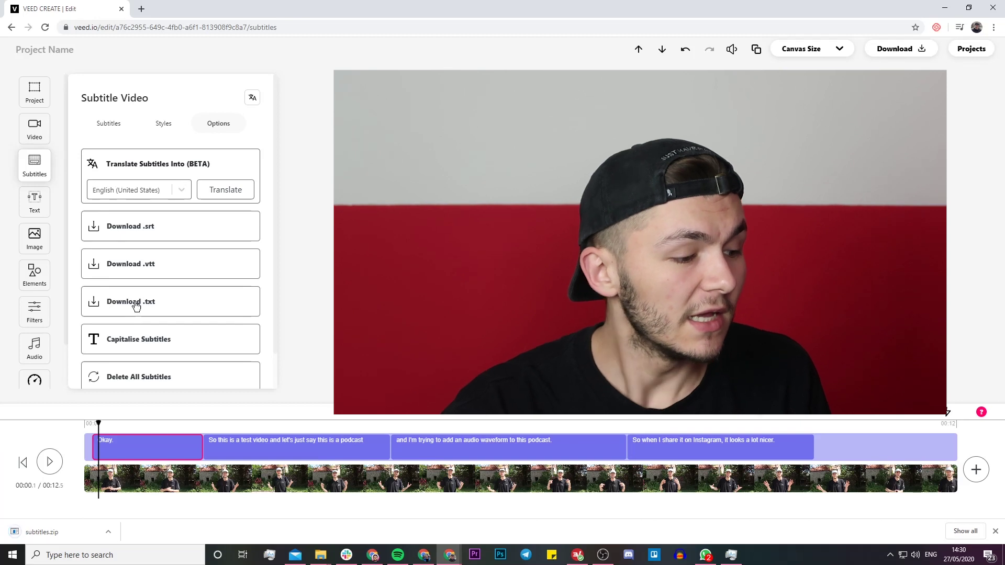
pyautogui.click(108, 532)
pyautogui.click(134, 494)
pyautogui.rightClick(115, 84)
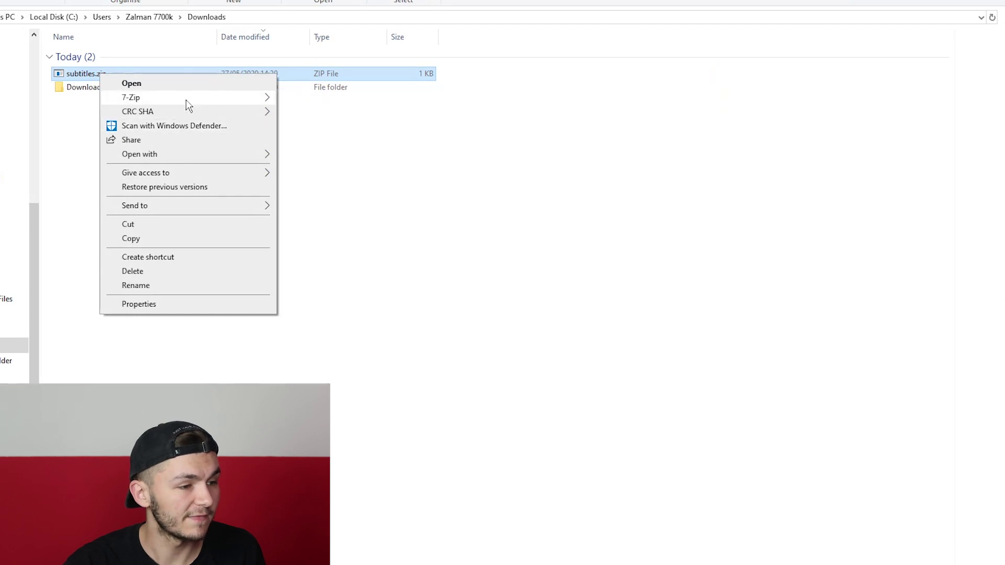
# Extract subtitles.zip with 7-Zip, open subtitle_1.txt in Notepad and select its text.
pyautogui.moveTo(272, 99)
pyautogui.click(322, 142)
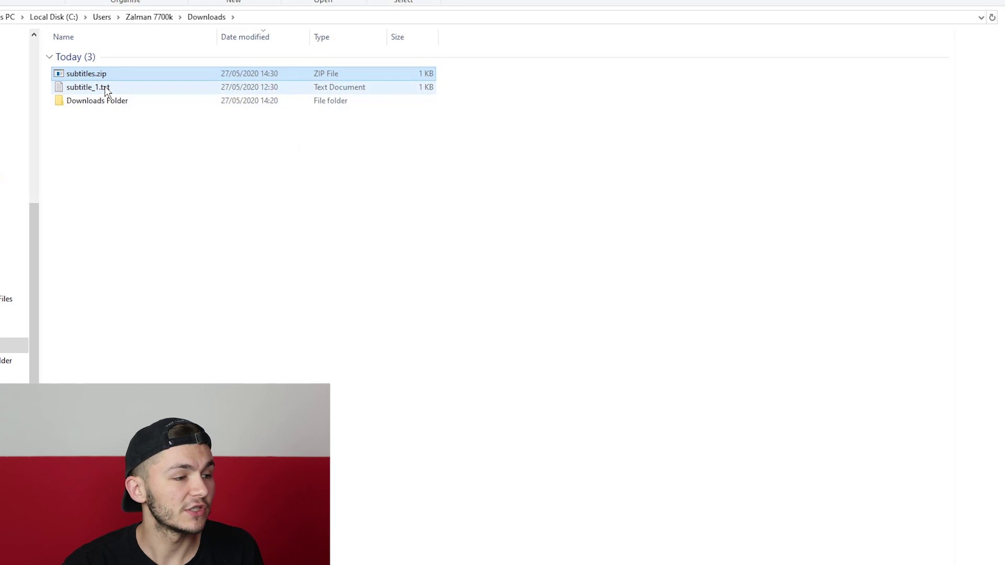
pyautogui.doubleClick(104, 86)
pyautogui.moveTo(428, 143); pyautogui.dragTo(110, 41)
pyautogui.click(257, 134)
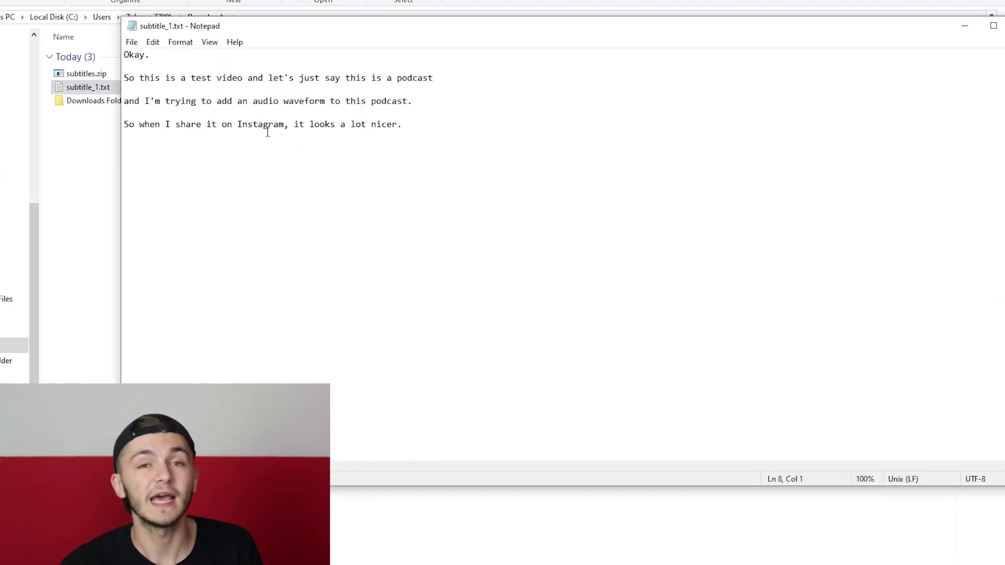